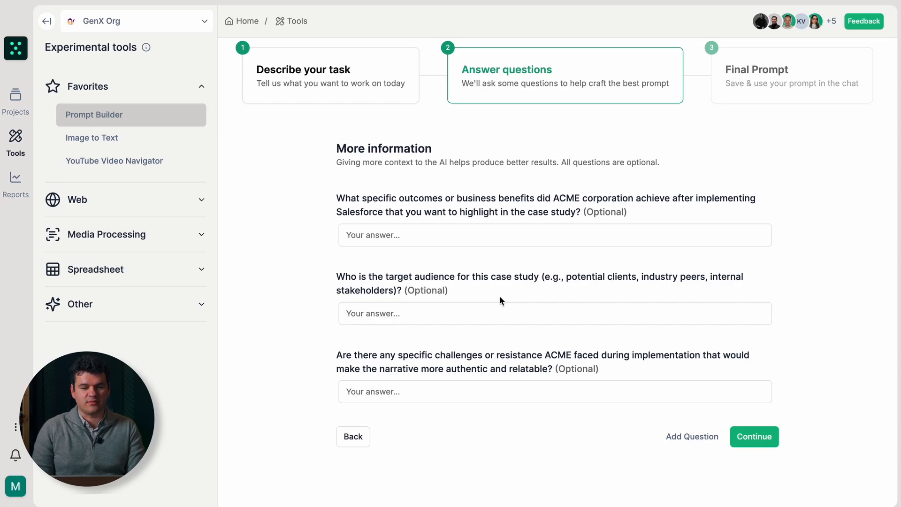
# Answer the outcomes question with "Fragmented customer data across 7 legacy systems" and the audience question with "potential clients, notably CIOs at mid sized Manufacturing firms"
pyautogui.click(420, 236)
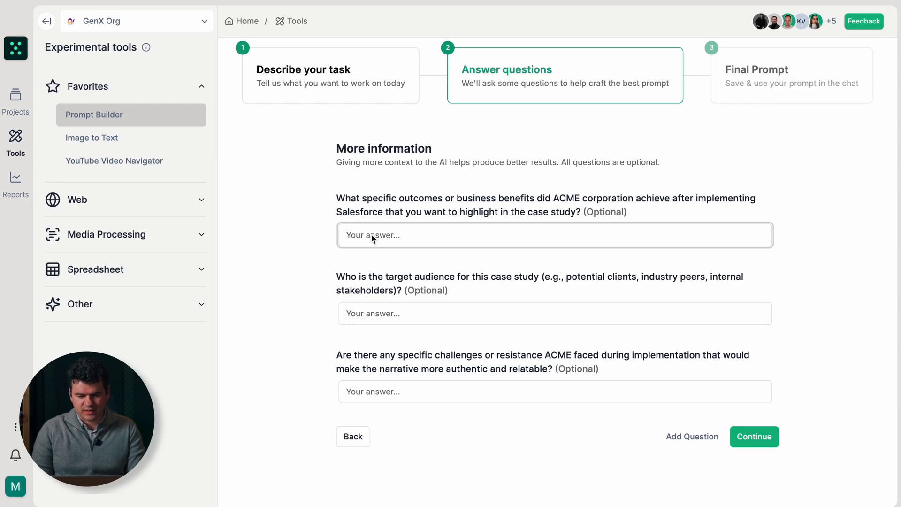
pyautogui.write('Fragmented customer data across 7 legacy systems')
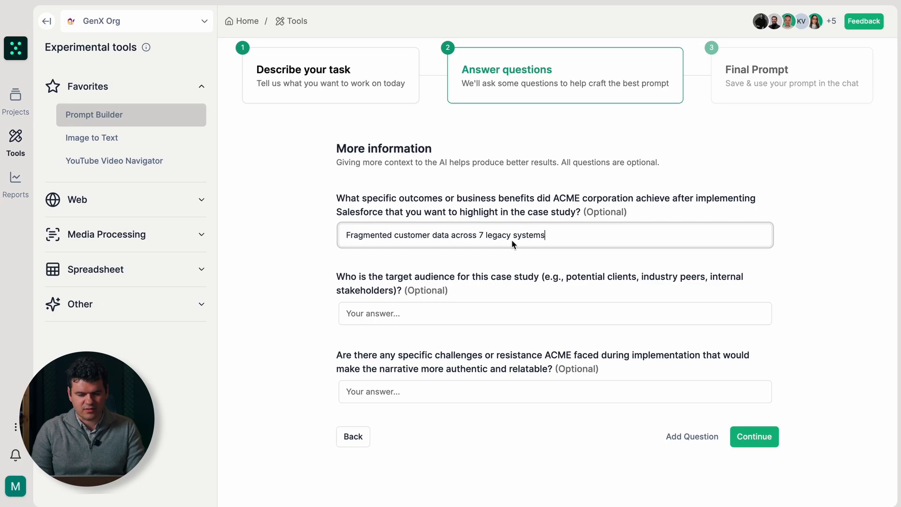
pyautogui.click(404, 312)
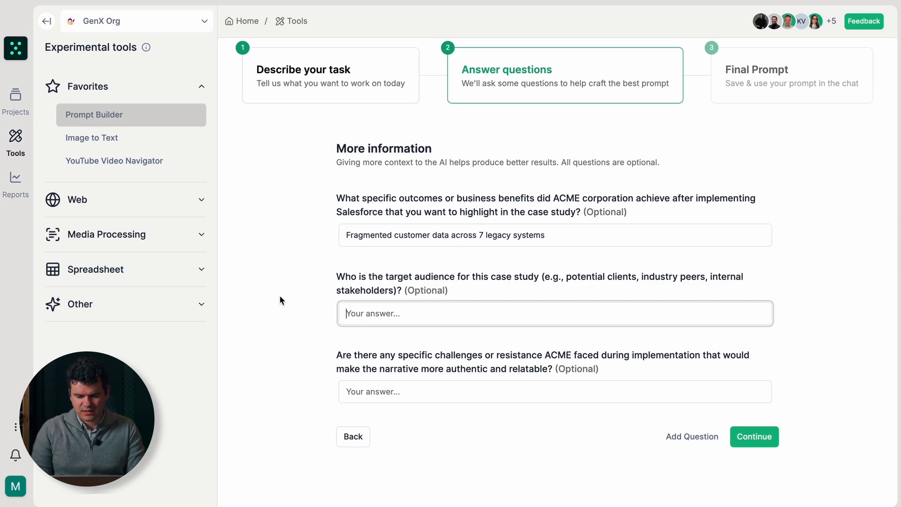
pyautogui.write('potent')
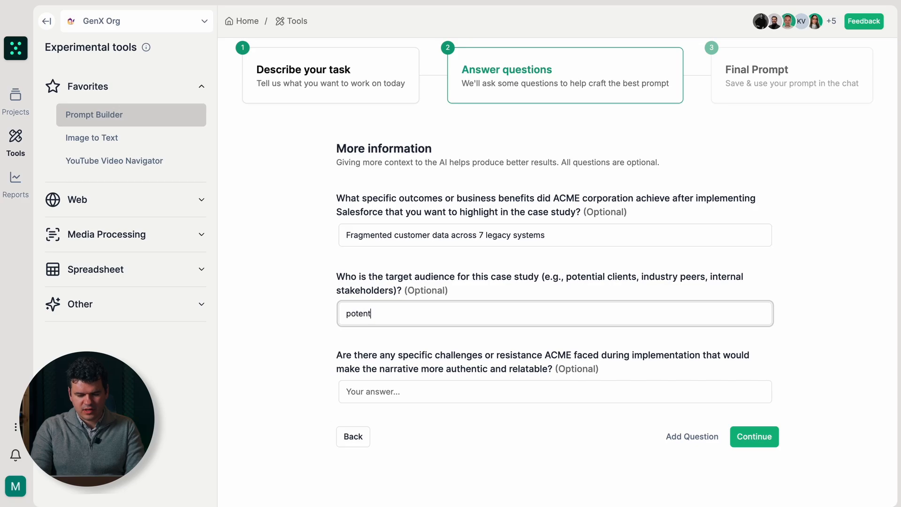
pyautogui.write('ial clients, nota')
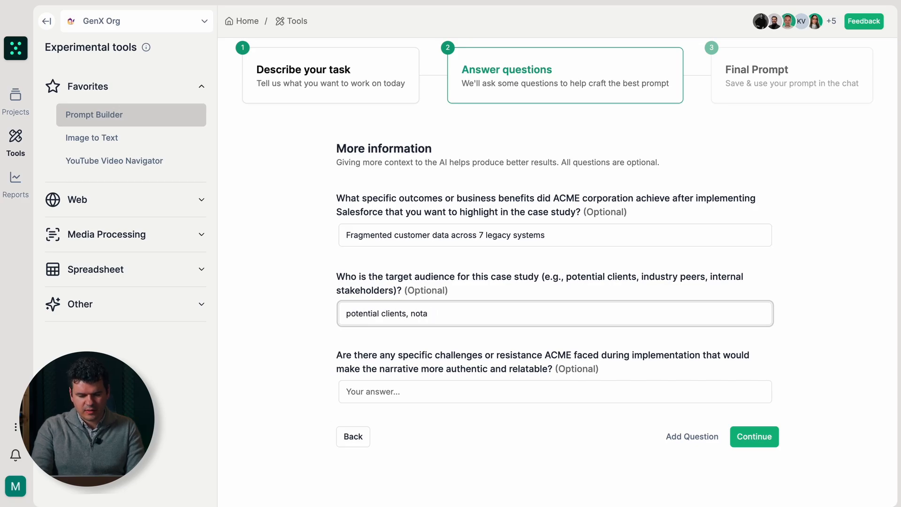
pyautogui.write('lbybly CIOs at mid')
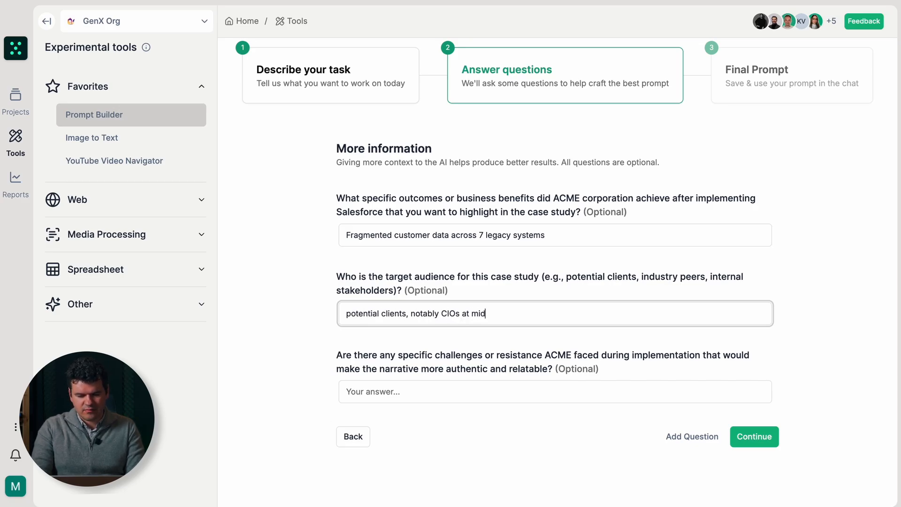
pyautogui.write(' sized Manufacturing')
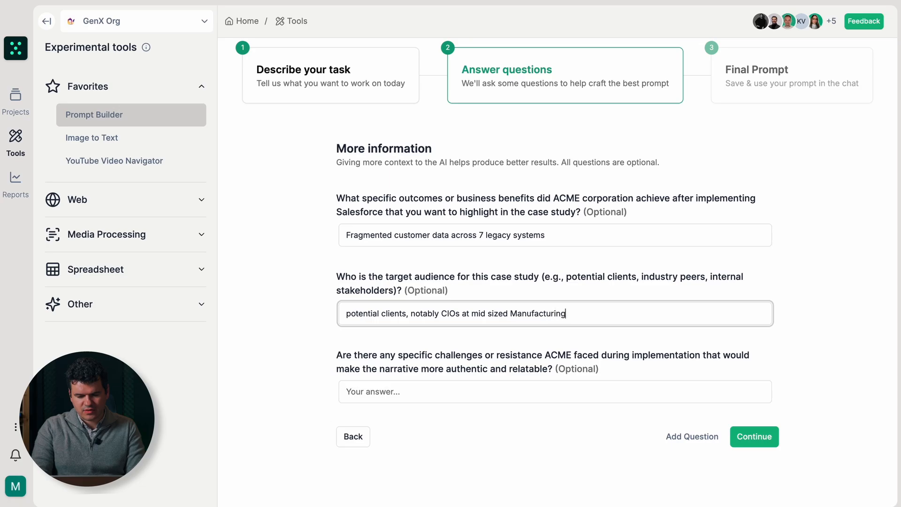
pyautogui.write(' firms')
# Answer the implementation challenges question with "Change Management: Comprehensive training program for all users", without a bullet mark, and continue to the final prompt
pyautogui.click(383, 394)
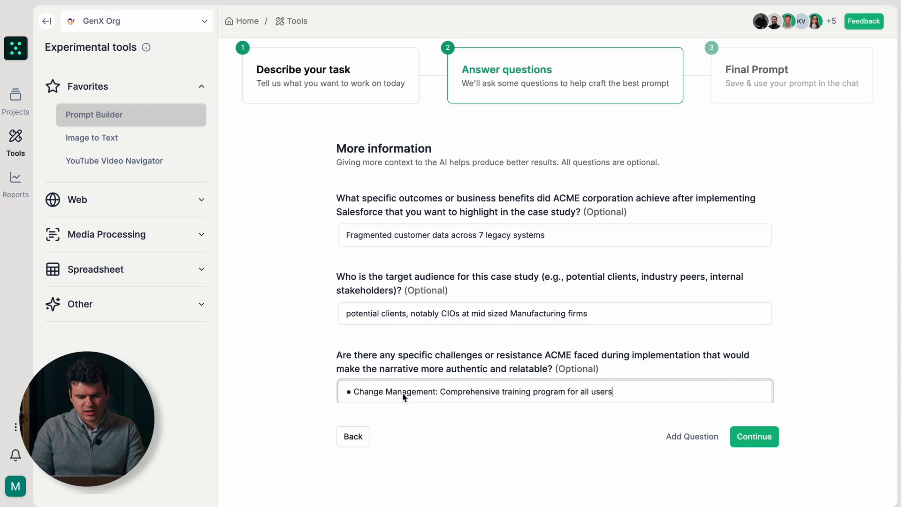
pyautogui.click(354, 391)
pyautogui.press('BackSpace')
pyautogui.press('BackSpace')
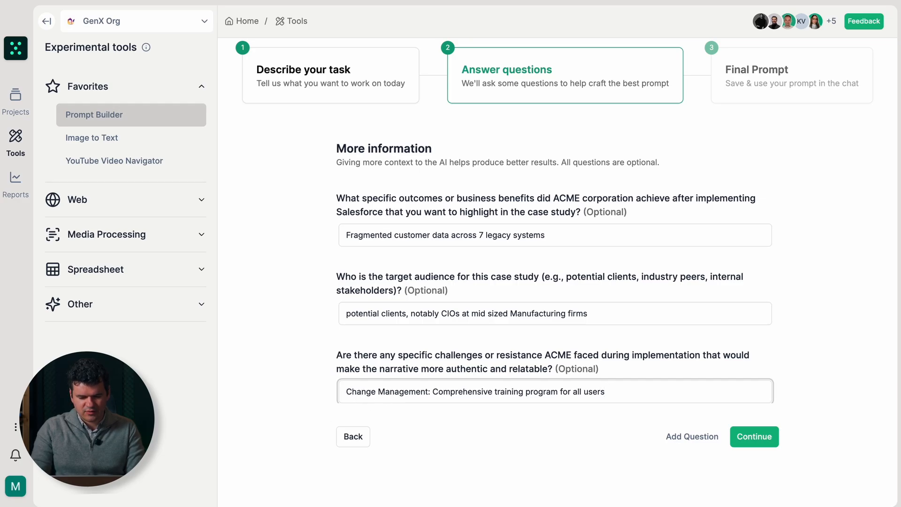
pyautogui.click(755, 437)
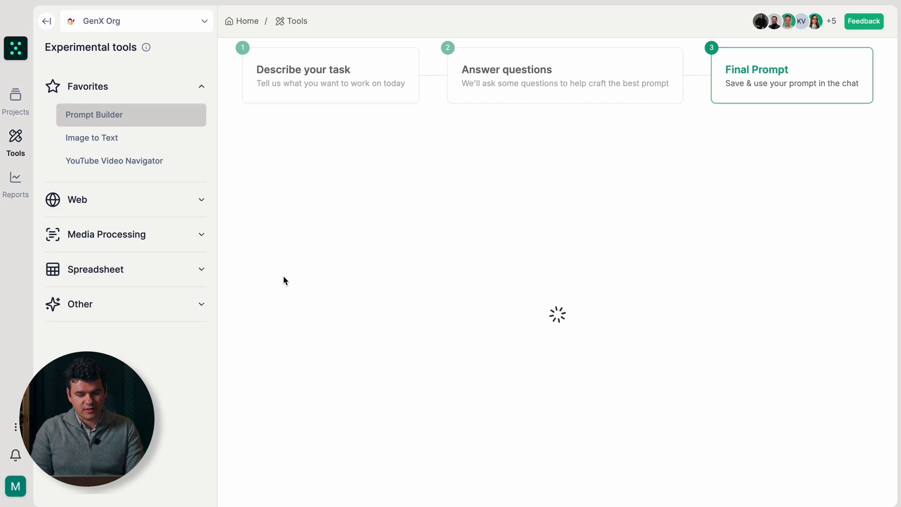
# Review the generated case study prompt, then save it to the library and use it in a chat
pyautogui.scroll(-3, 706, 338)
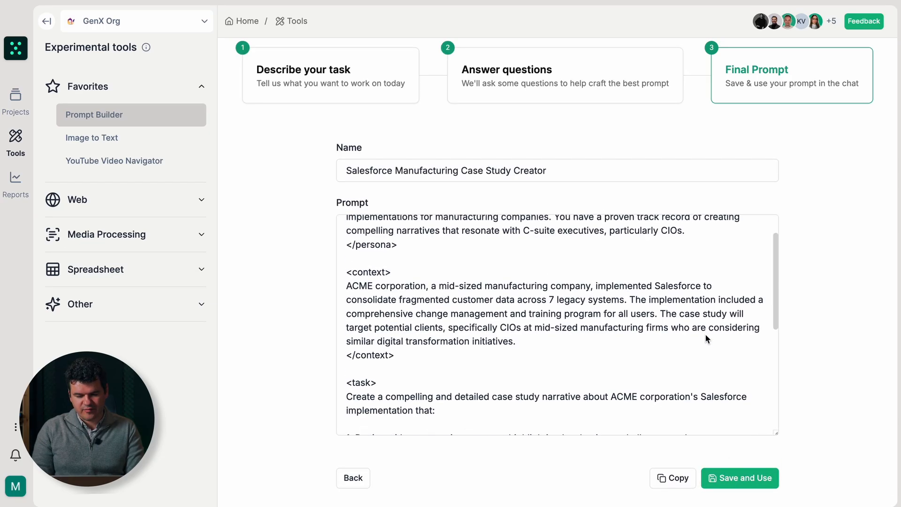
pyautogui.scroll(-4, 706, 338)
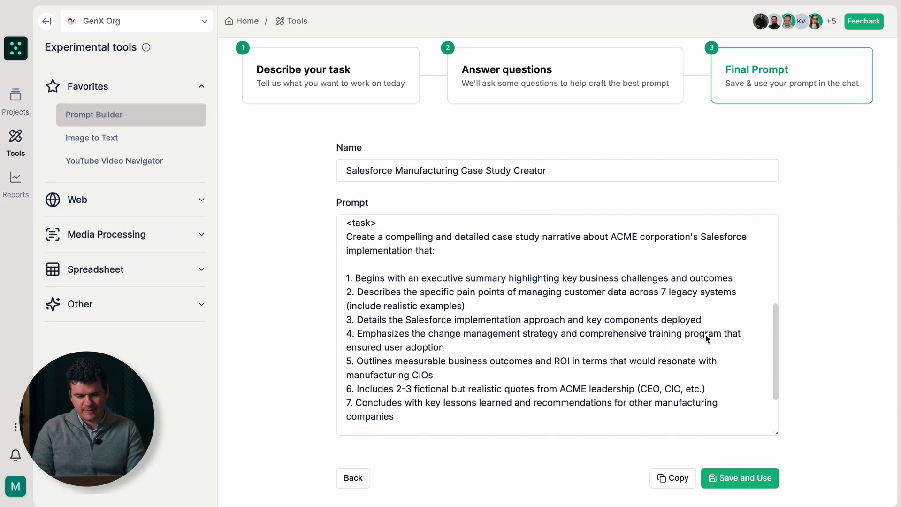
pyautogui.scroll(-2, 706, 338)
pyautogui.scroll(6, 706, 336)
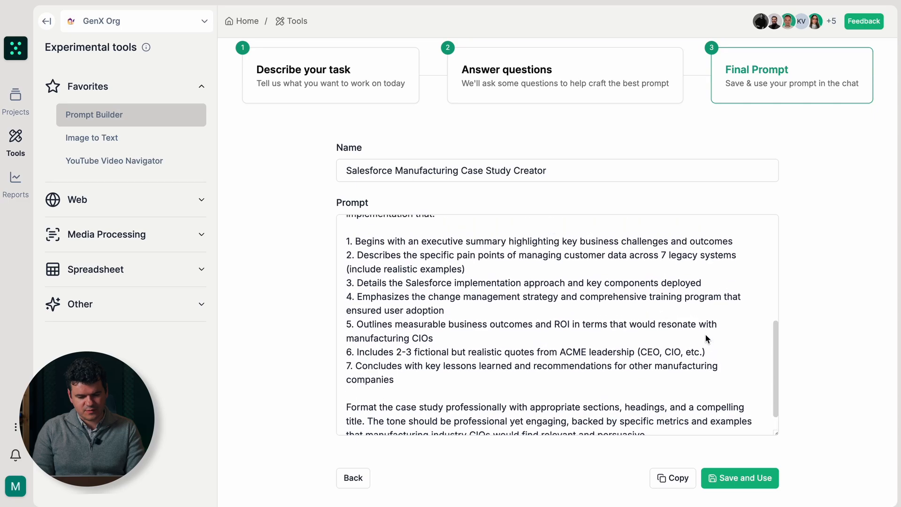
pyautogui.click(726, 479)
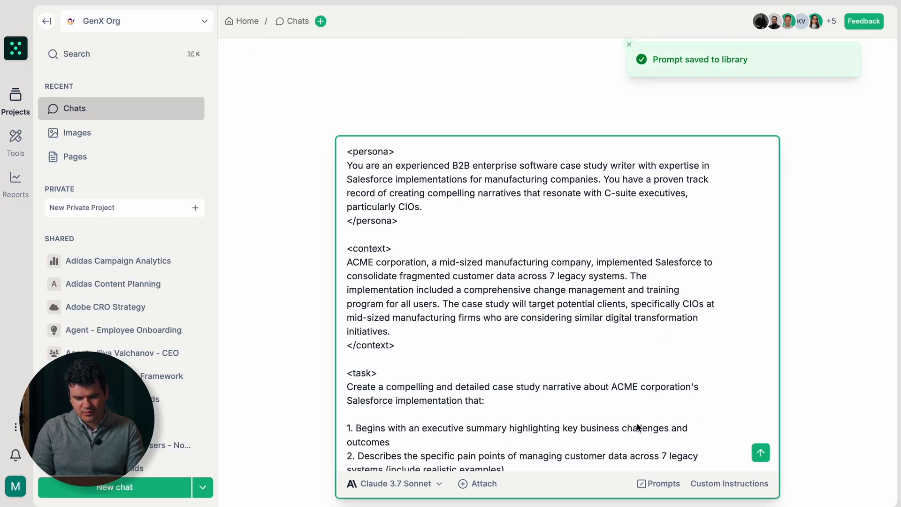
# Copy the entire prompt into a new chat in the shared Salesforce Case Study project and send it
pyautogui.press('super+a')
pyautogui.press('super+c')
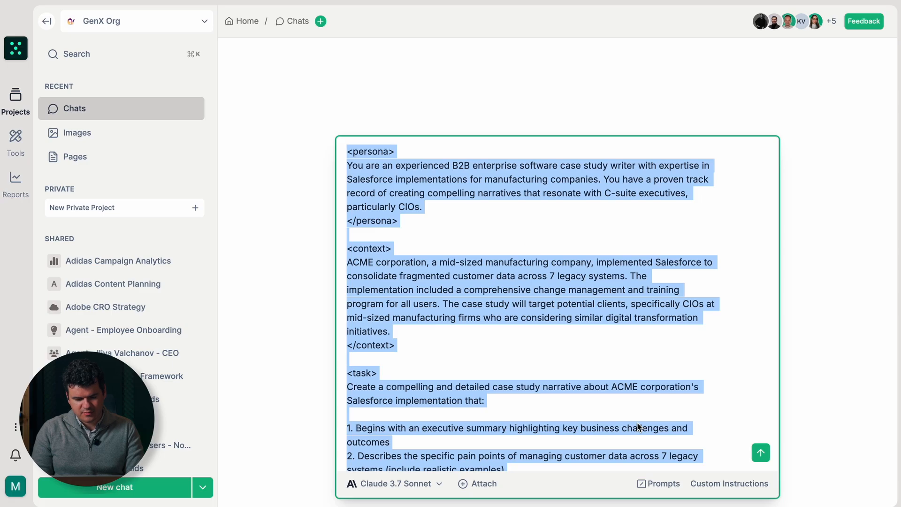
pyautogui.scroll(-10, 130, 329)
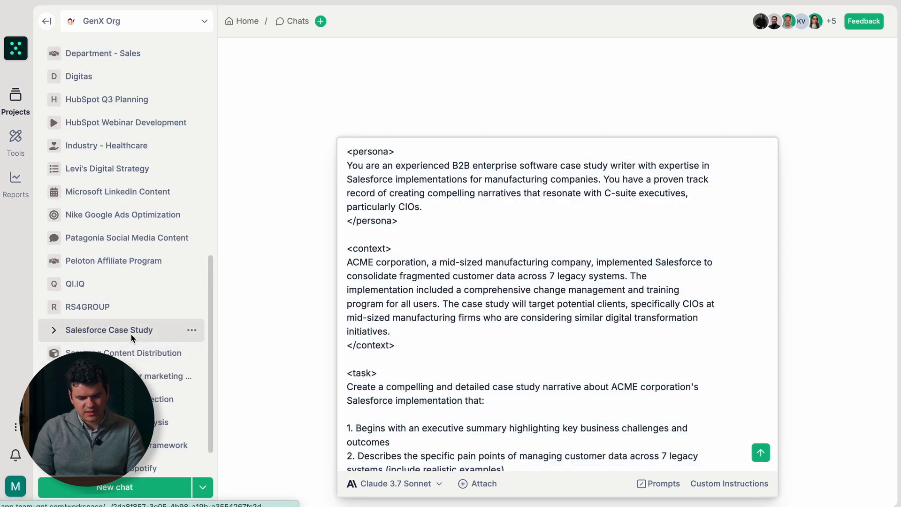
pyautogui.click(131, 330)
pyautogui.press('super+v')
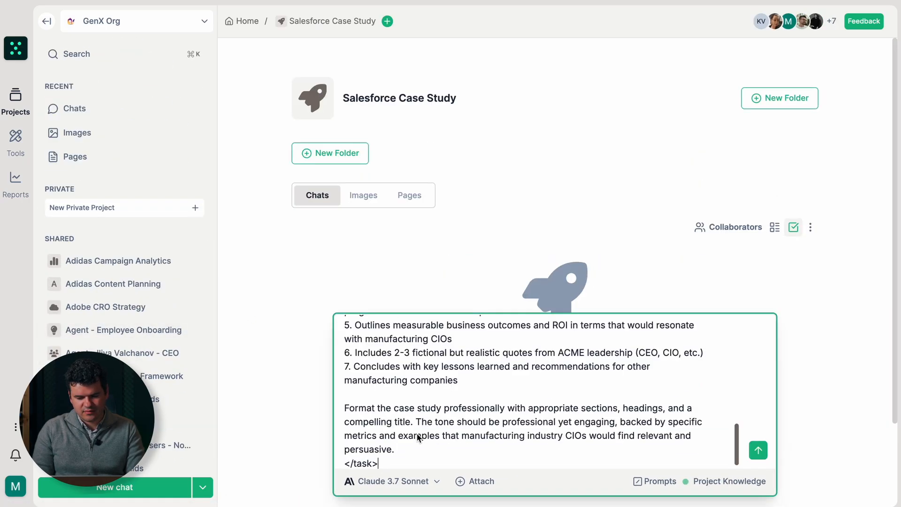
pyautogui.click(759, 450)
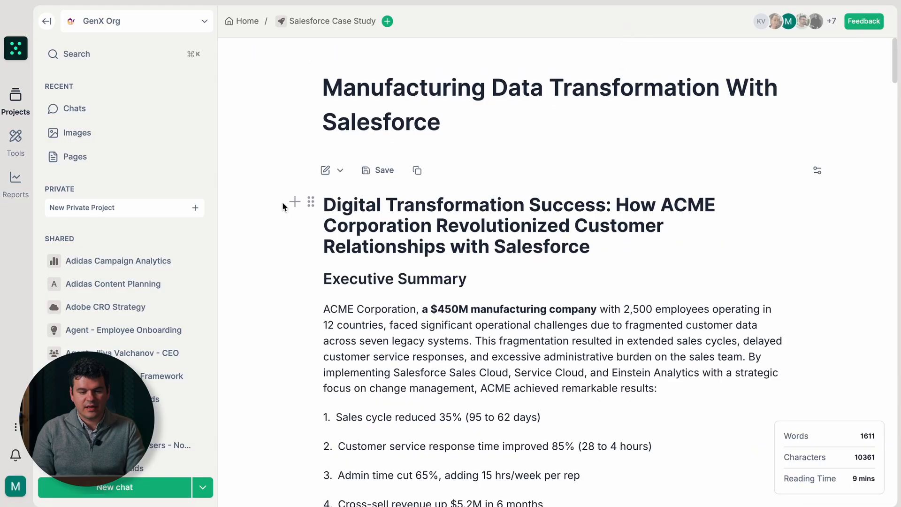
# Make "Salesforce Sales Cloud, Service Cloud, and Einstein Analytics" bold in the Executive Summary paragraph
pyautogui.scroll(-2, 292, 312)
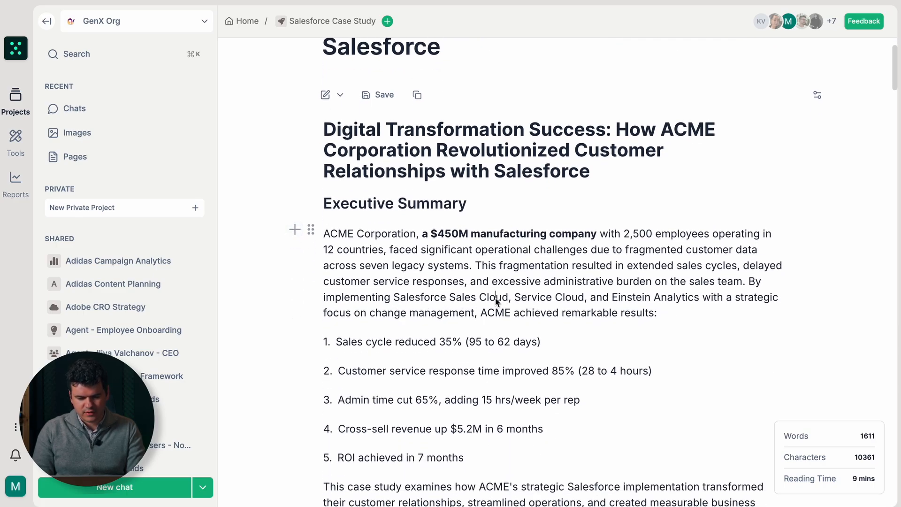
pyautogui.click(397, 298)
pyautogui.moveTo(395, 298); pyautogui.dragTo(699, 301)
pyautogui.press('super+b')
pyautogui.click(534, 312)
# Replace the five-item results list in the Executive Summary using the AI prompt "please turn this into three numbers"
pyautogui.scroll(-3, 531, 309)
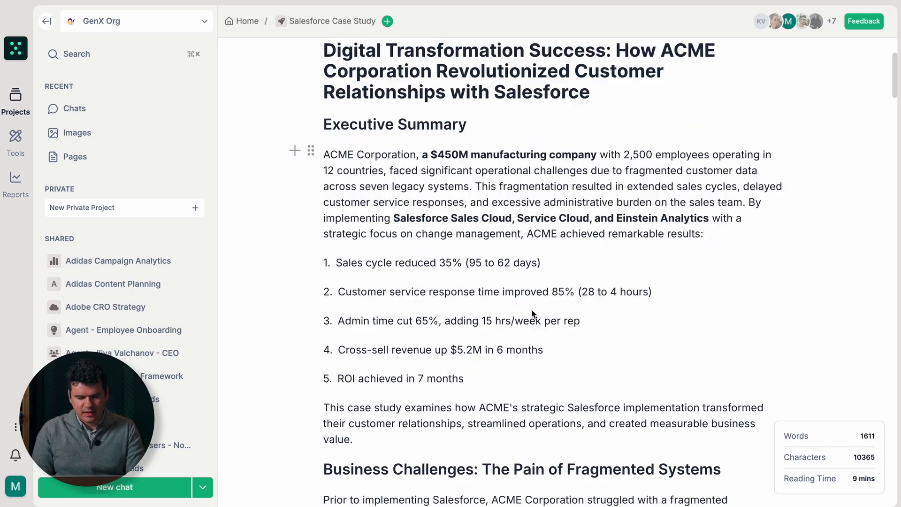
pyautogui.moveTo(335, 224); pyautogui.dragTo(470, 344)
pyautogui.click(368, 192)
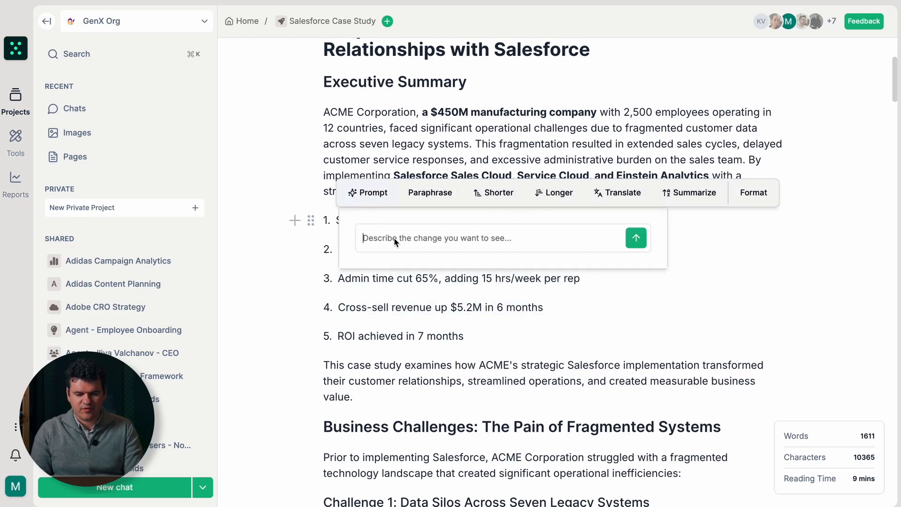
pyautogui.write('please tu')
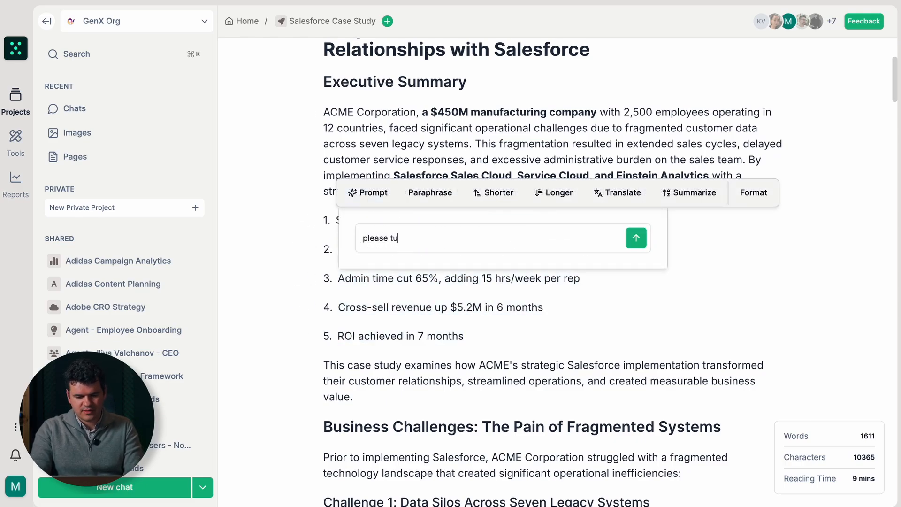
pyautogui.write('rn this into ')
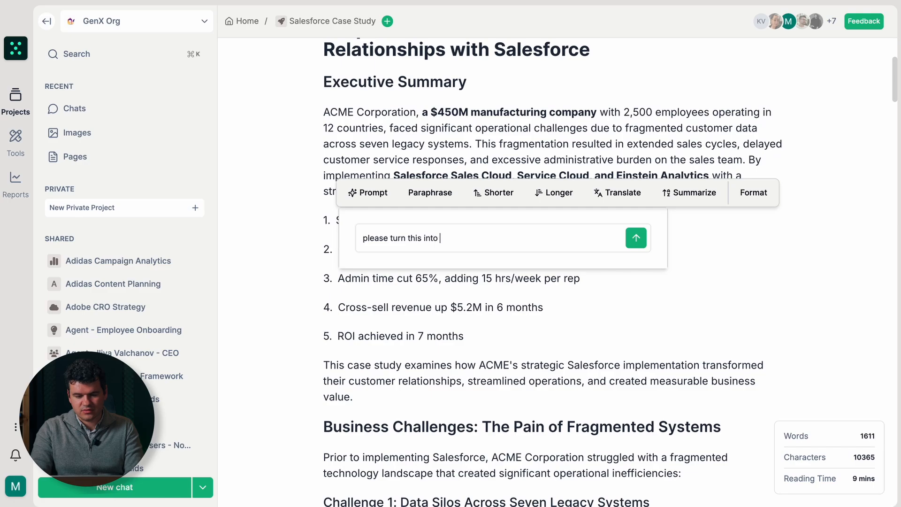
pyautogui.write('three numbers')
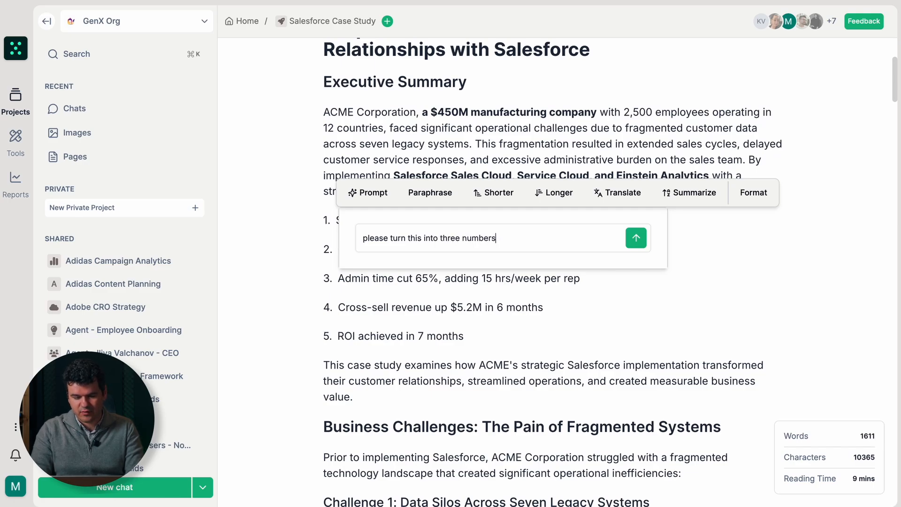
pyautogui.click(636, 239)
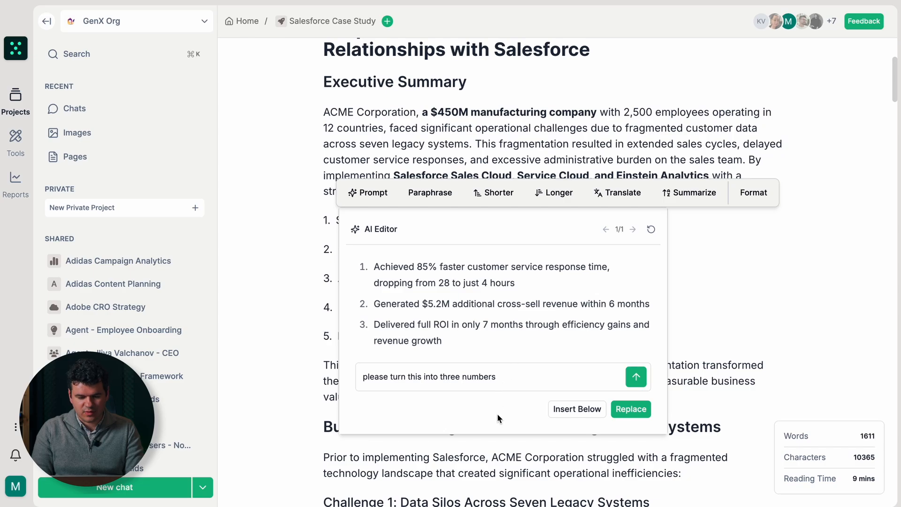
pyautogui.click(630, 409)
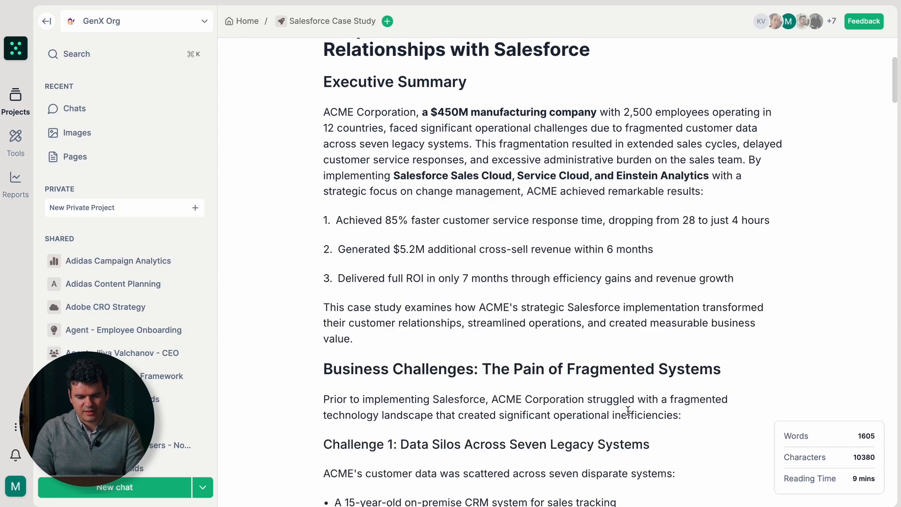
# Reorder the first four Technical Components bullets to Einstein Analytics, Salesforce Sales Cloud, Custom executive dashboards, and Salesforce Service Cloud
pyautogui.scroll(-5, 455, 322)
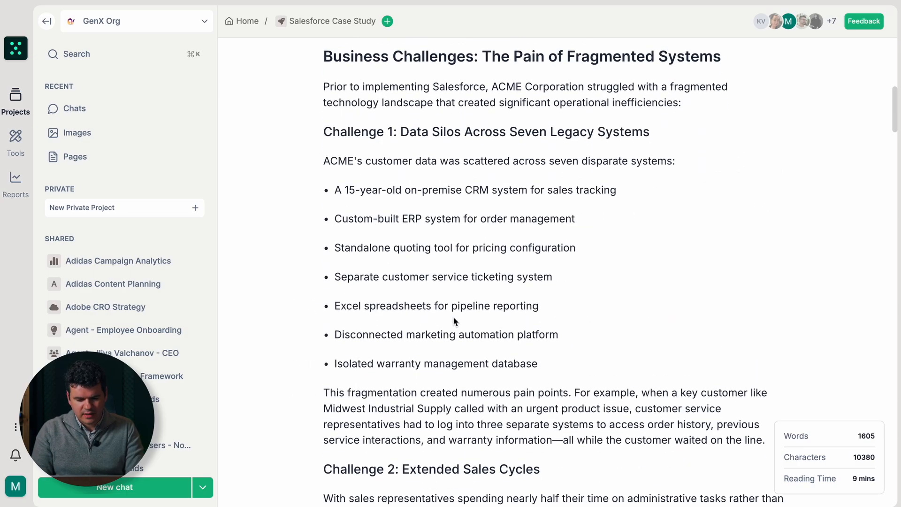
pyautogui.scroll(-10, 455, 322)
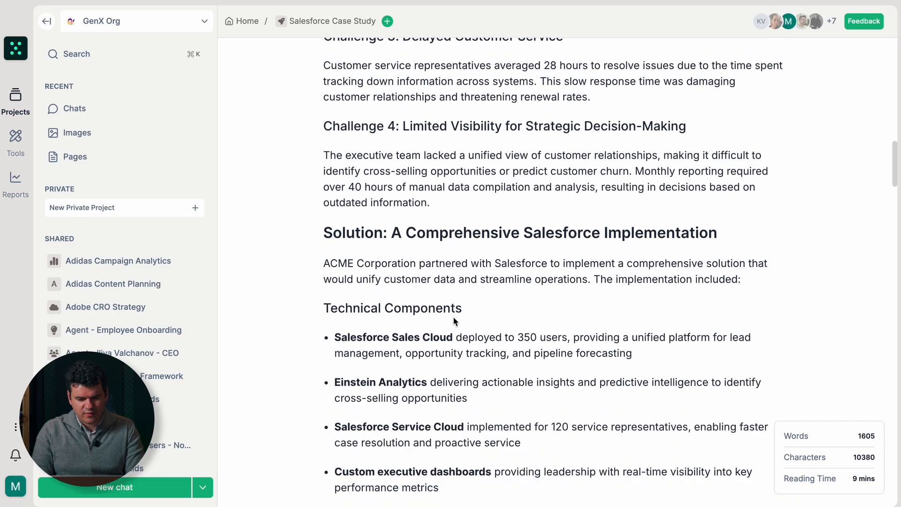
pyautogui.scroll(-3, 455, 322)
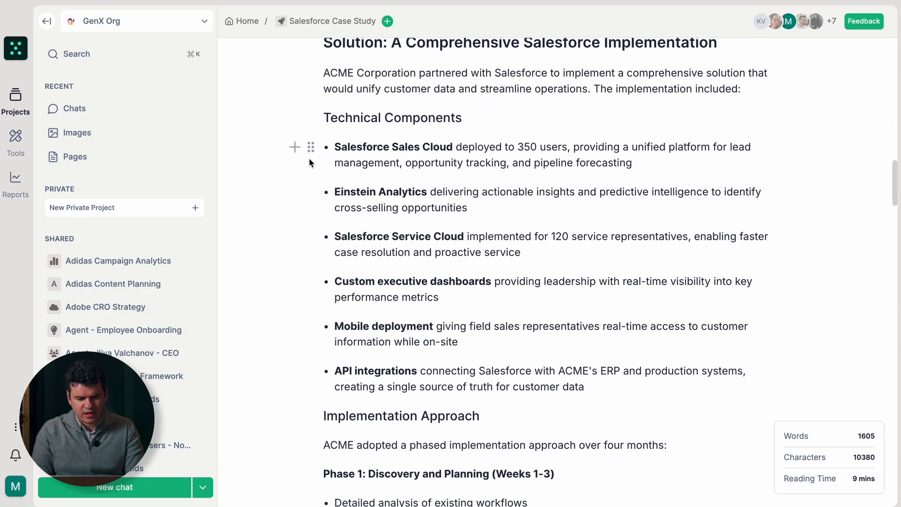
pyautogui.moveTo(311, 155); pyautogui.dragTo(317, 317)
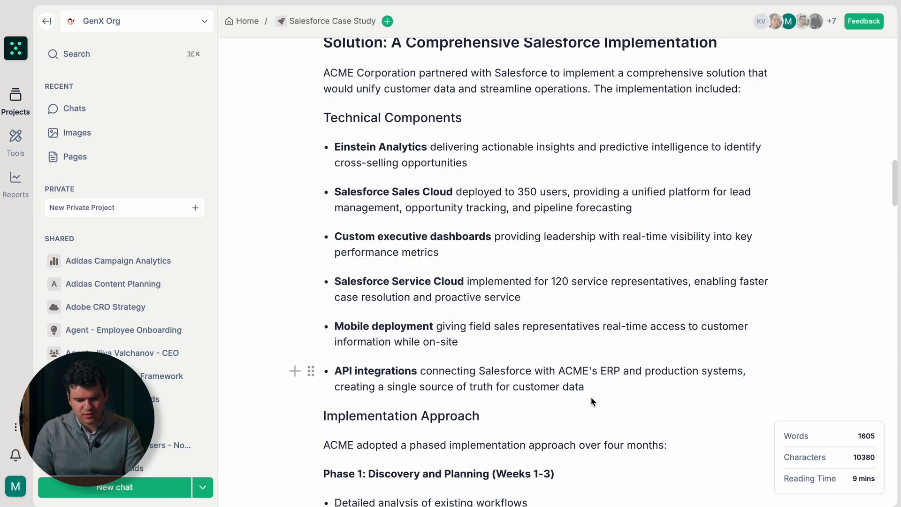
# Ask the AI editor about all the Technical Components bullets: "Do you feel the component descriptions are sufficiently compelling?"
pyautogui.moveTo(593, 401); pyautogui.dragTo(331, 147)
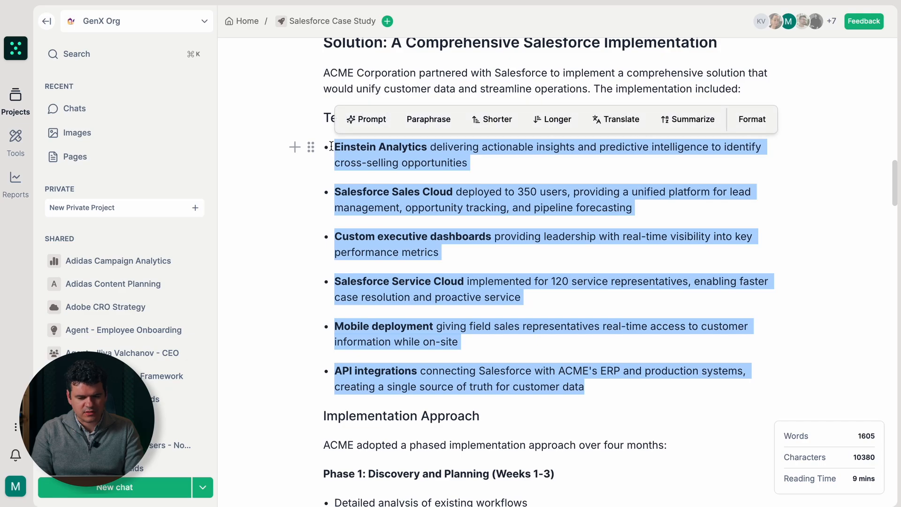
pyautogui.click(365, 120)
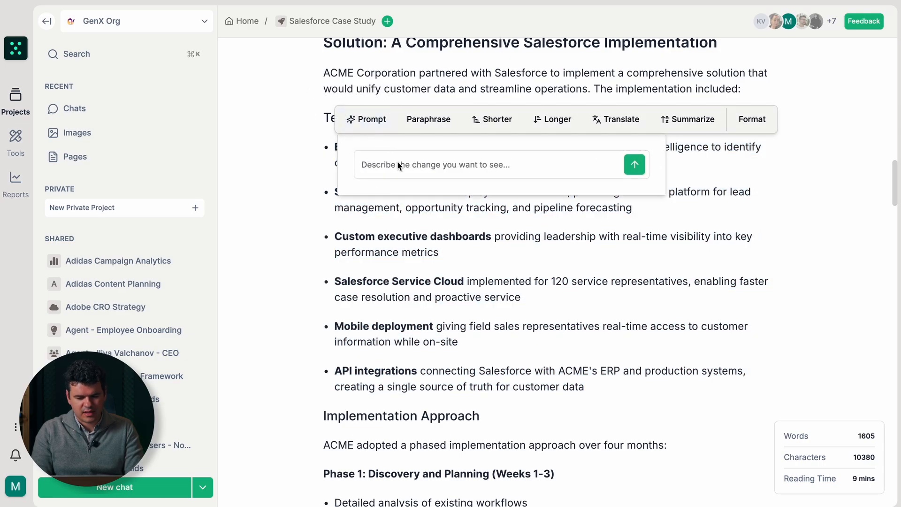
pyautogui.write('Do you feel the com')
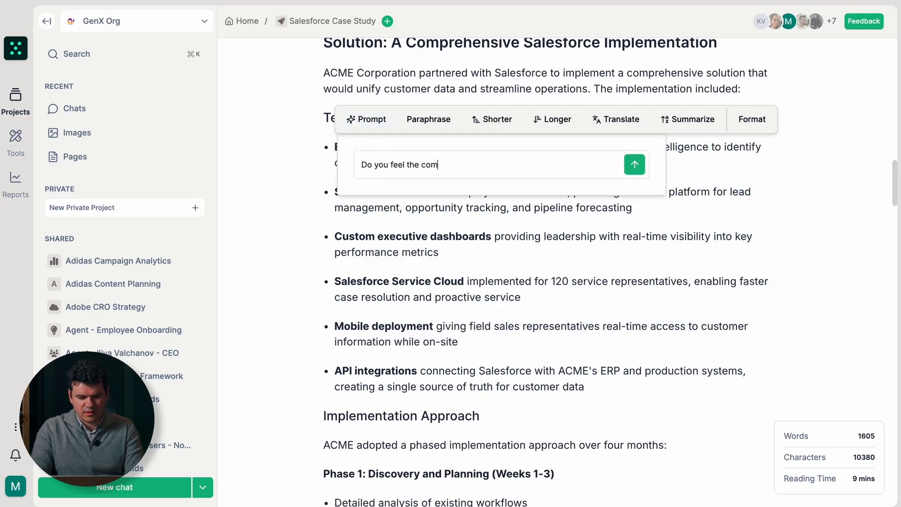
pyautogui.write('ponent descriptions are suffici')
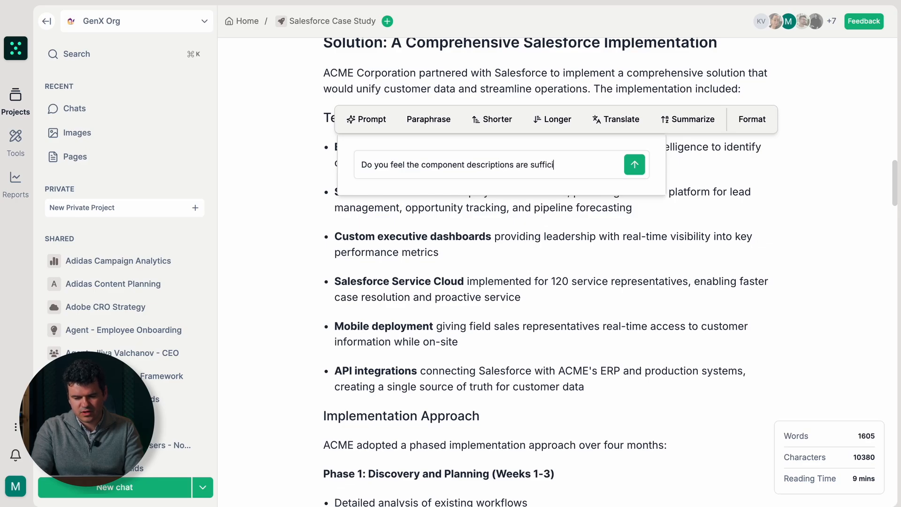
pyautogui.write('ently comple')
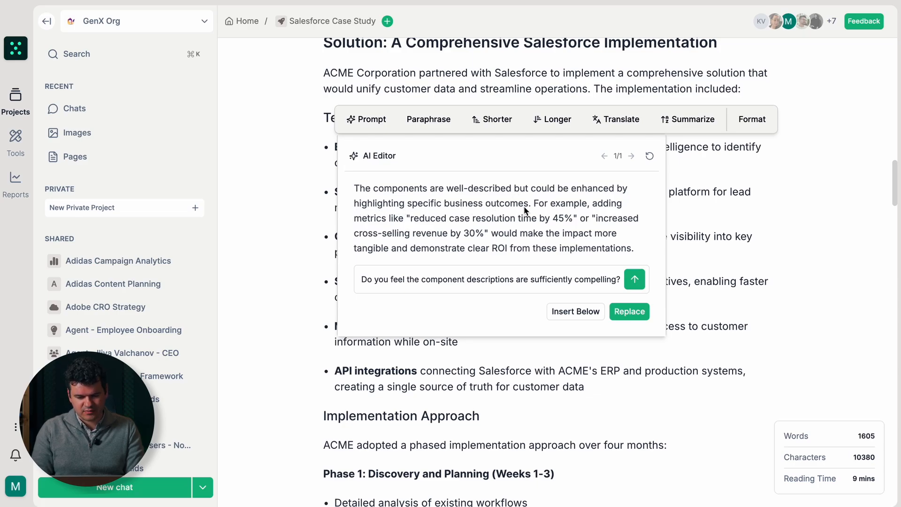
# Dismiss the AI editor's answer, insert "business" before "users" in the Salesforce Sales Cloud bullet, and make "350 business users" bold
pyautogui.click(703, 199)
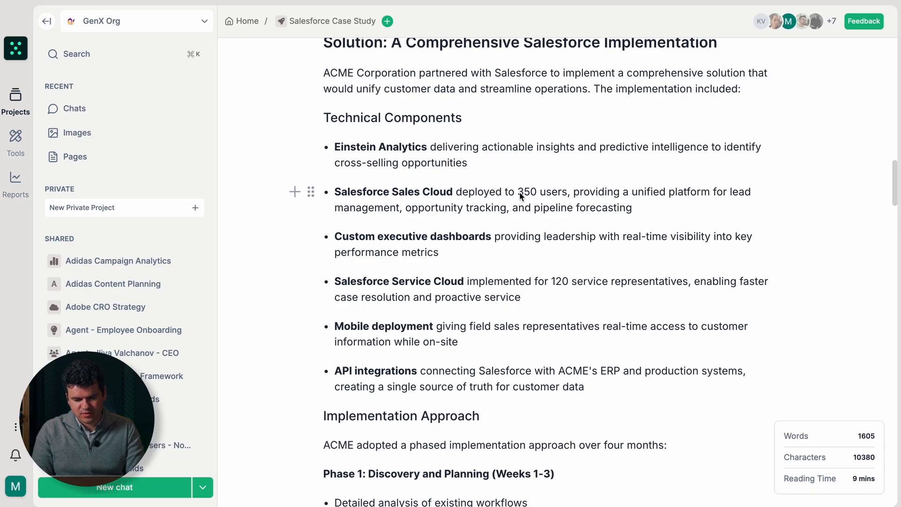
pyautogui.moveTo(519, 193); pyautogui.dragTo(541, 196)
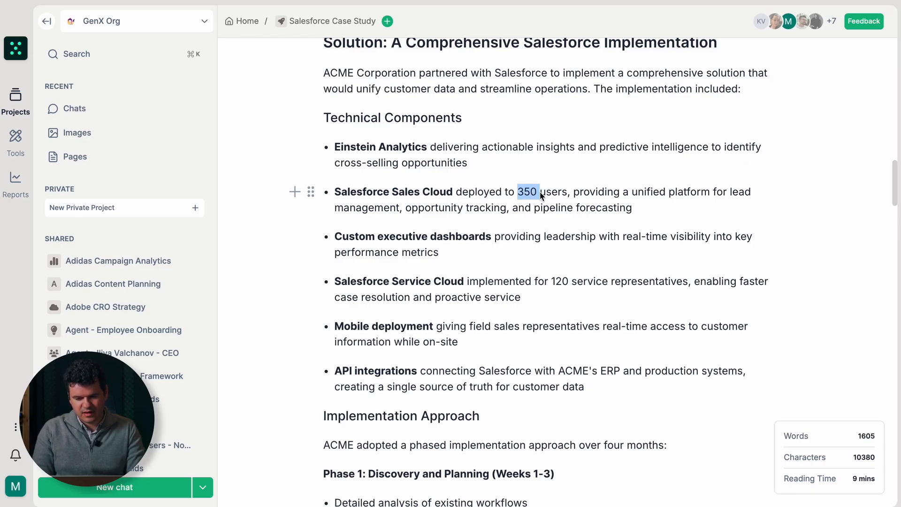
pyautogui.click(541, 196)
pyautogui.write('business')
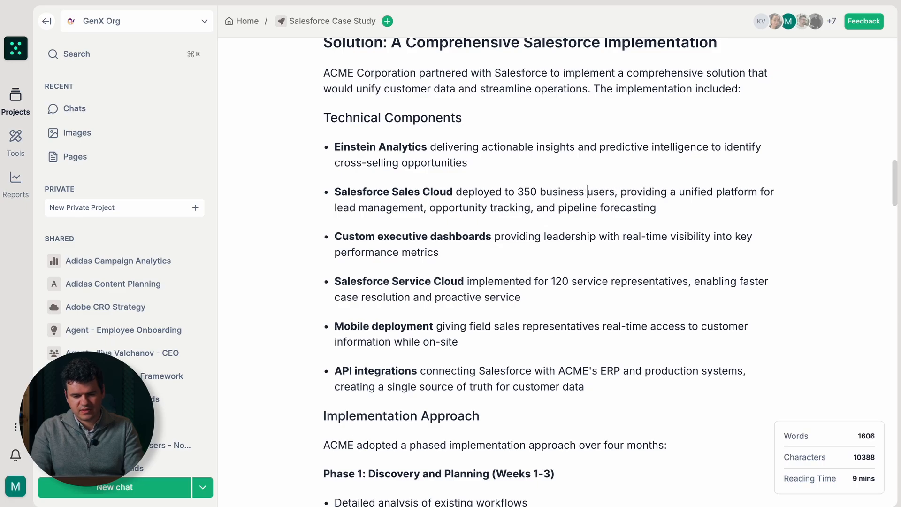
pyautogui.hotkey('ctrl', 'shift', 'Left')
pyautogui.hotkey('ctrl', 'shift', 'Left')
pyautogui.hotkey('ctrl', 'shift', 'Left')
pyautogui.hotkey('ctrl', 'b')
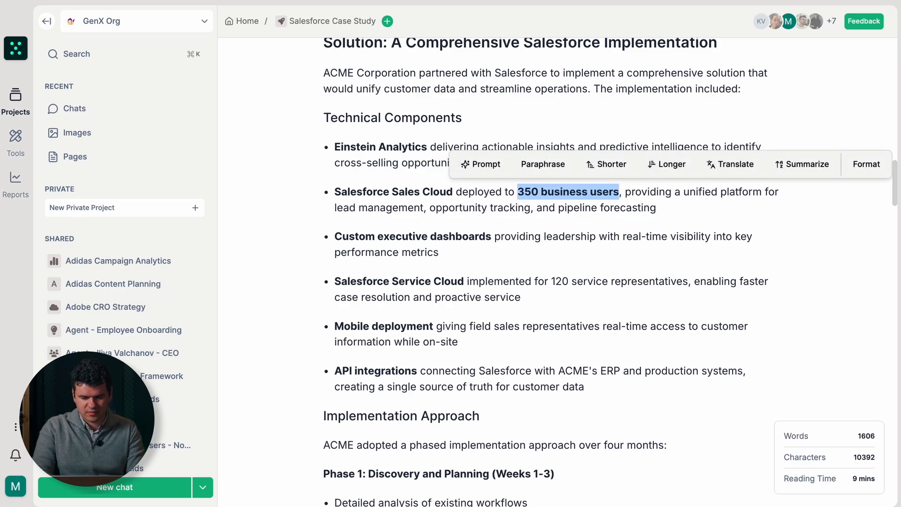
# In the Custom executive dashboards bullet, add "8" before "Custom" and "a dozen" before "key performance metrics"
pyautogui.click(584, 230)
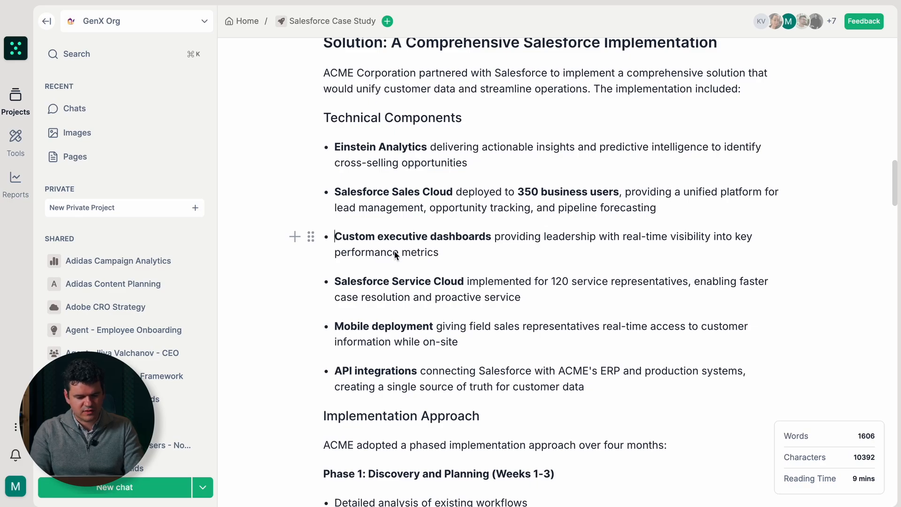
pyautogui.write('8')
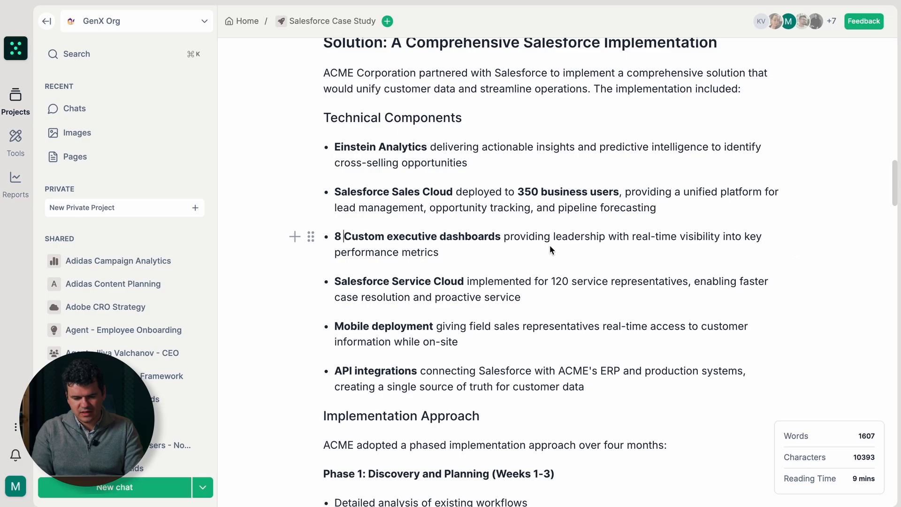
pyautogui.click(746, 237)
pyautogui.write('a dozen')
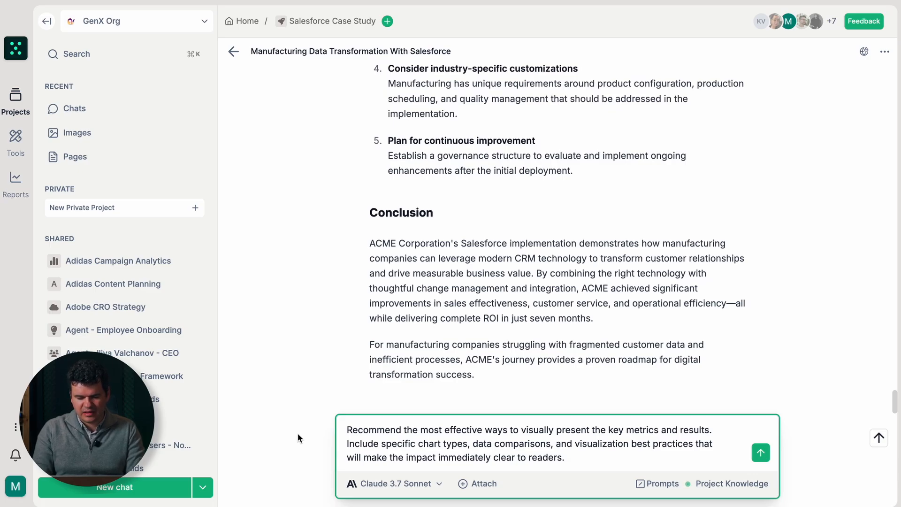
# Send the case study chat the request to recommend ways to visually present the key metrics and results, including chart types, data comparisons, and best practices
pyautogui.press('Return')
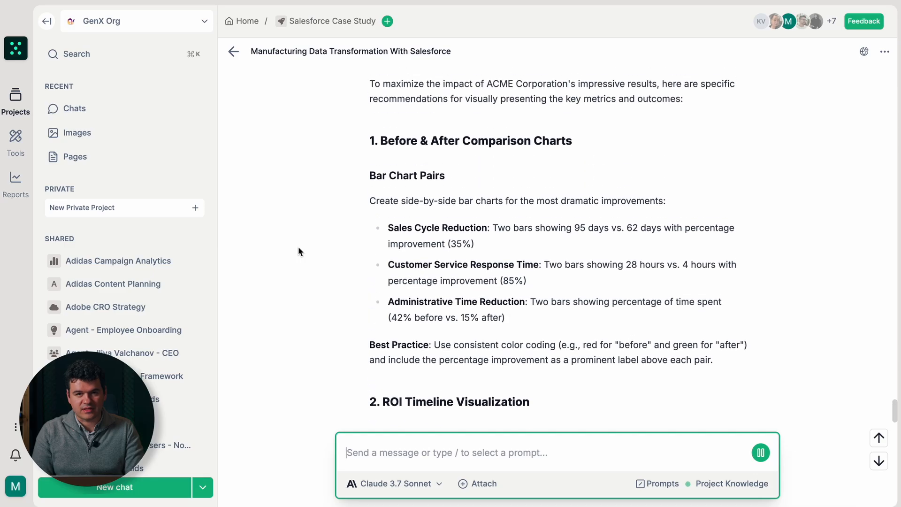